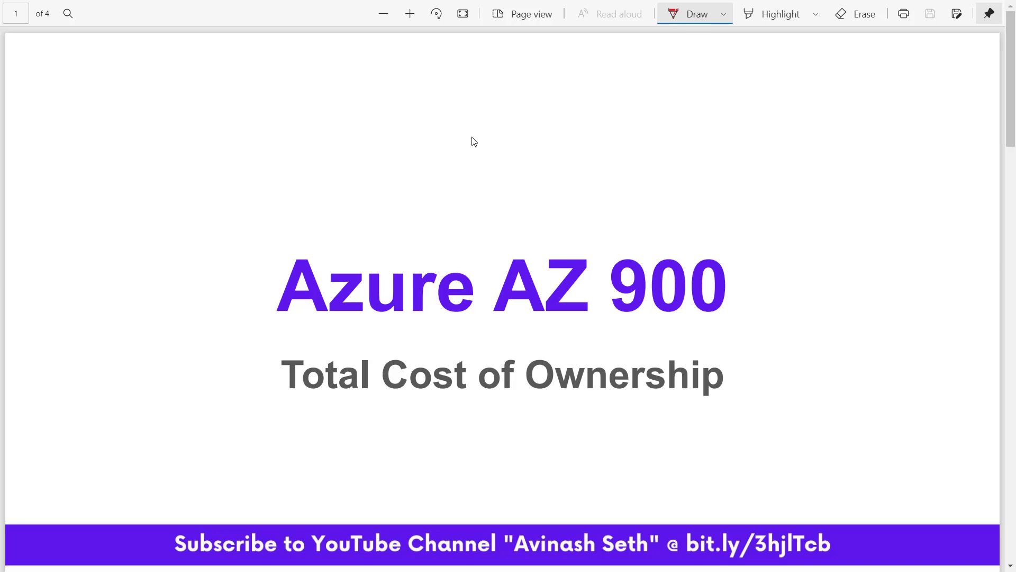
Draw a red underline under 'Cost of Ownership' and an ellipse around 'AZ 900' on page 1
left_click_drag(391, 409, 578, 421)
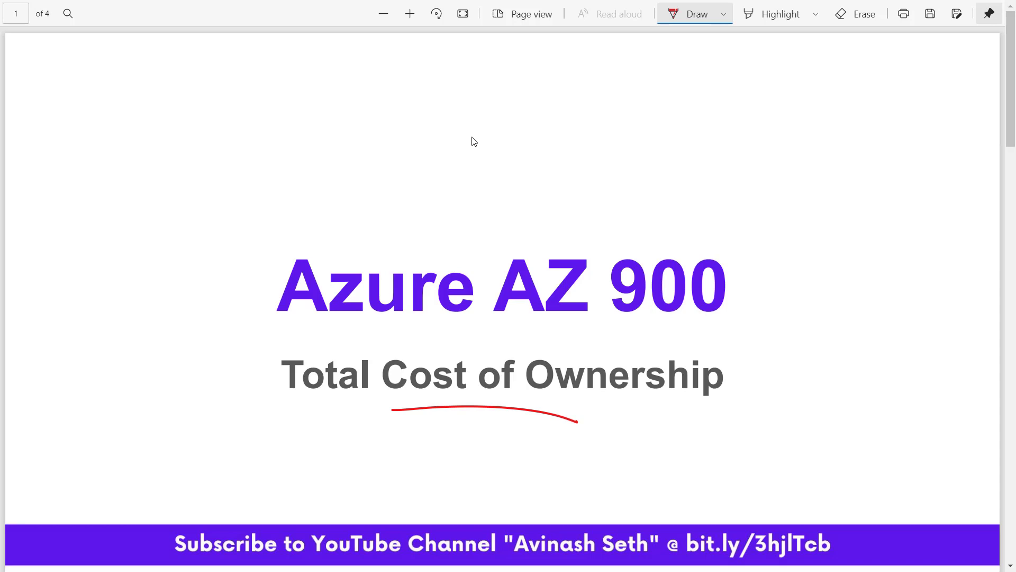
left_click_drag(588, 221, 583, 216)
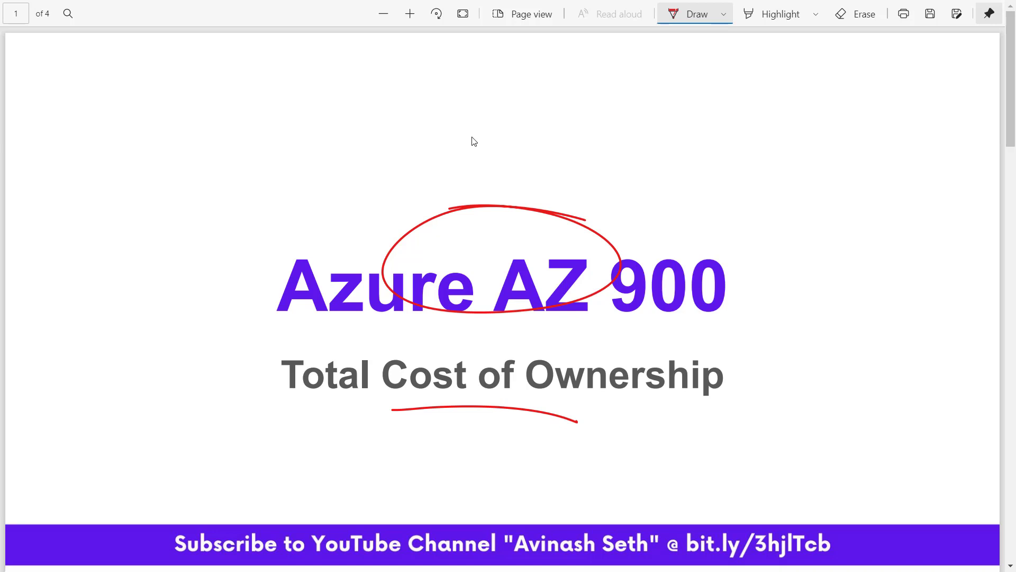
scroll(472, 142, "down", 4)
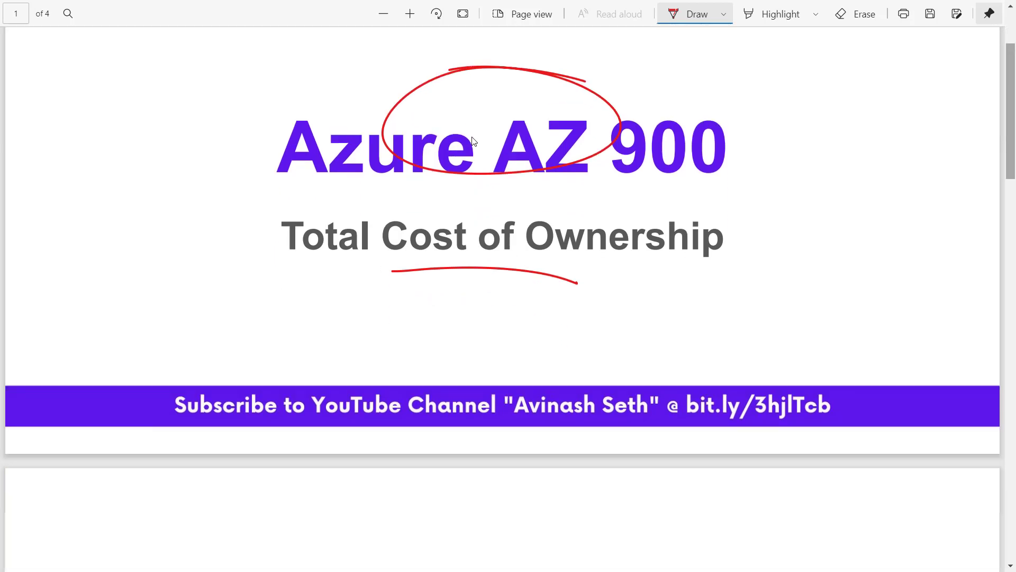
scroll(472, 142, "down", 4)
scroll(472, 141, "down", 4)
scroll(472, 142, "down", 2)
scroll(471, 141, "down", 2)
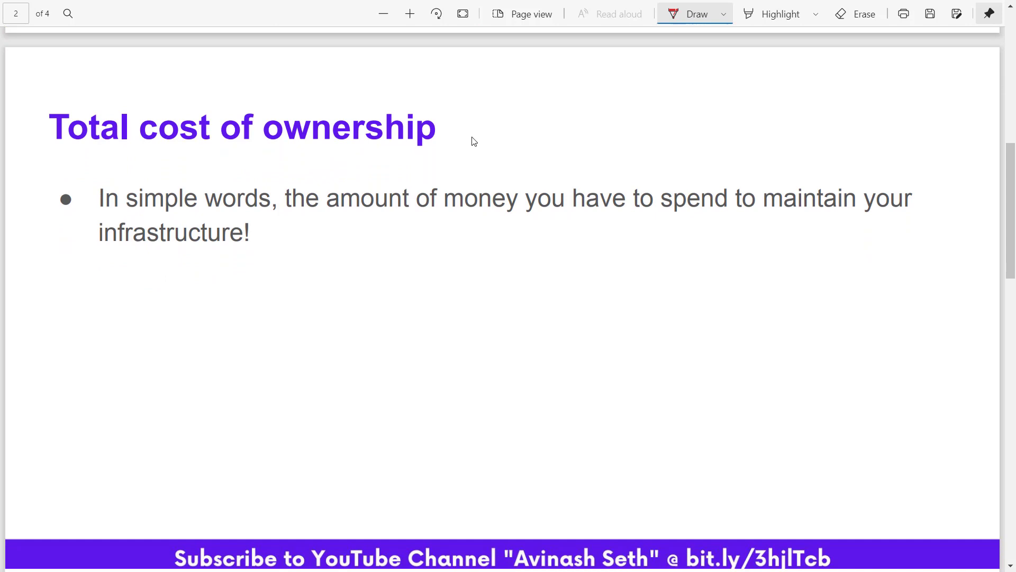
Underline 'money you have to spend to maintain' and 'infrastructure!' in red on page 2
left_click_drag(470, 207, 762, 209)
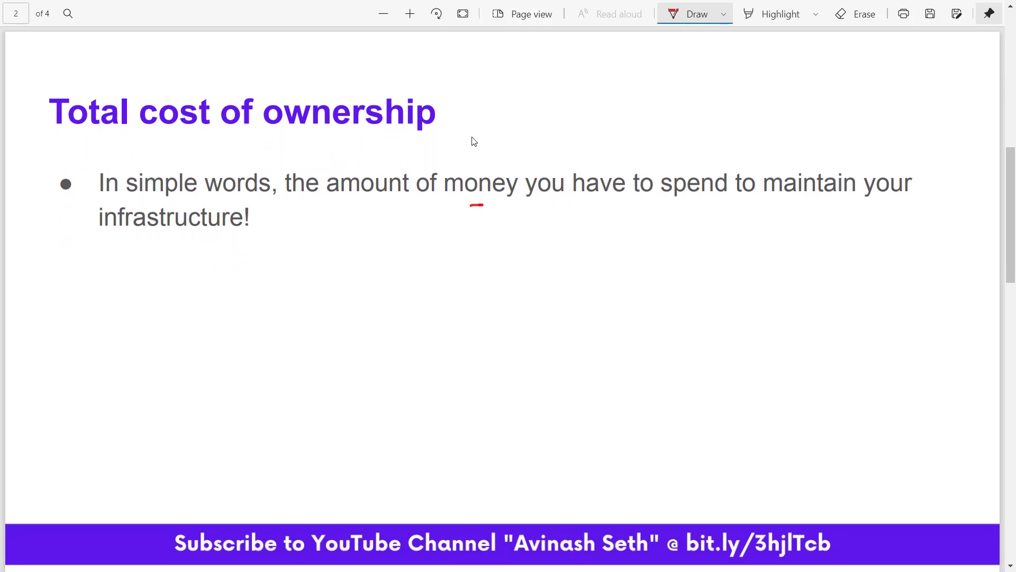
left_click_drag(162, 240, 245, 238)
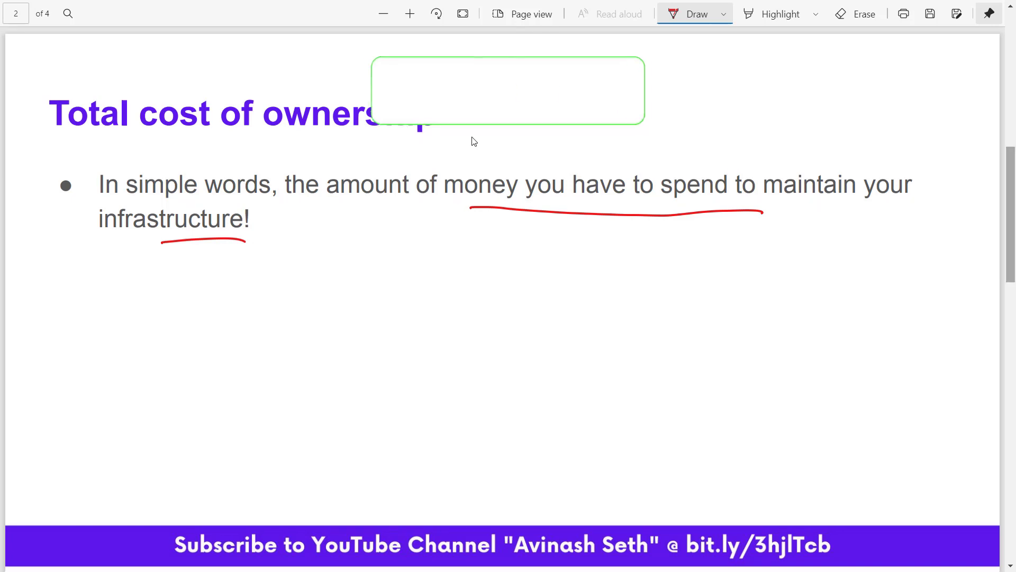
scroll(471, 142, "down", 10)
scroll(472, 141, "down", 10)
scroll(471, 141, "down", 5)
scroll(472, 141, "down", 5)
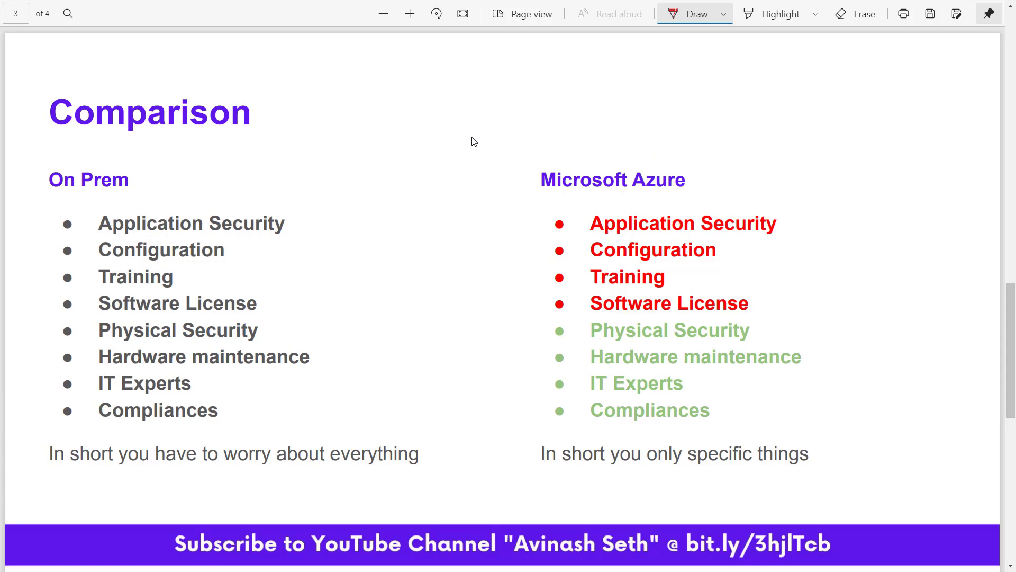
Circle 'On Prem' and tick its eight items, from Application Security through Compliances
left_click_drag(115, 162, 122, 164)
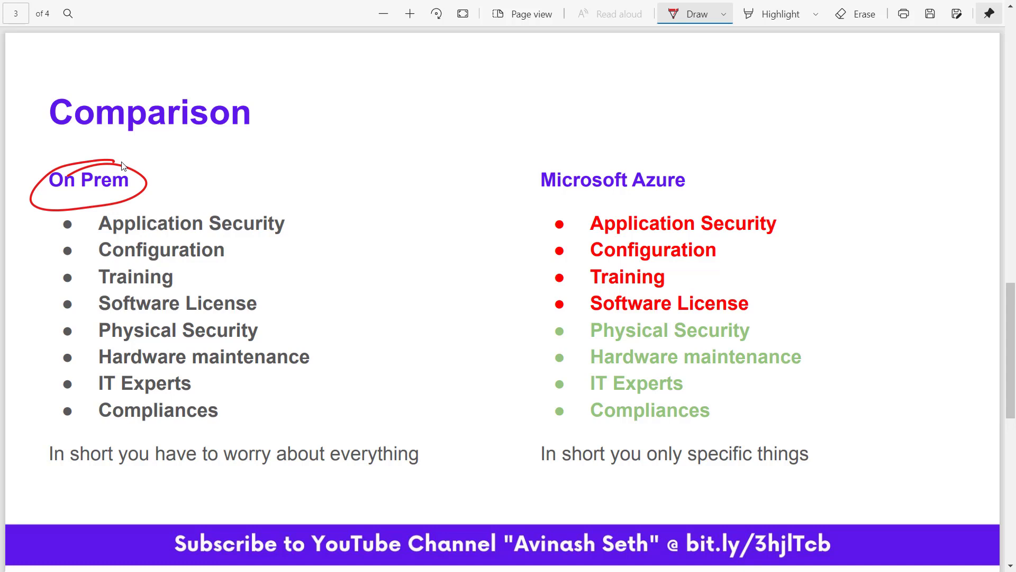
left_click_drag(38, 231, 102, 196)
left_click_drag(34, 248, 100, 224)
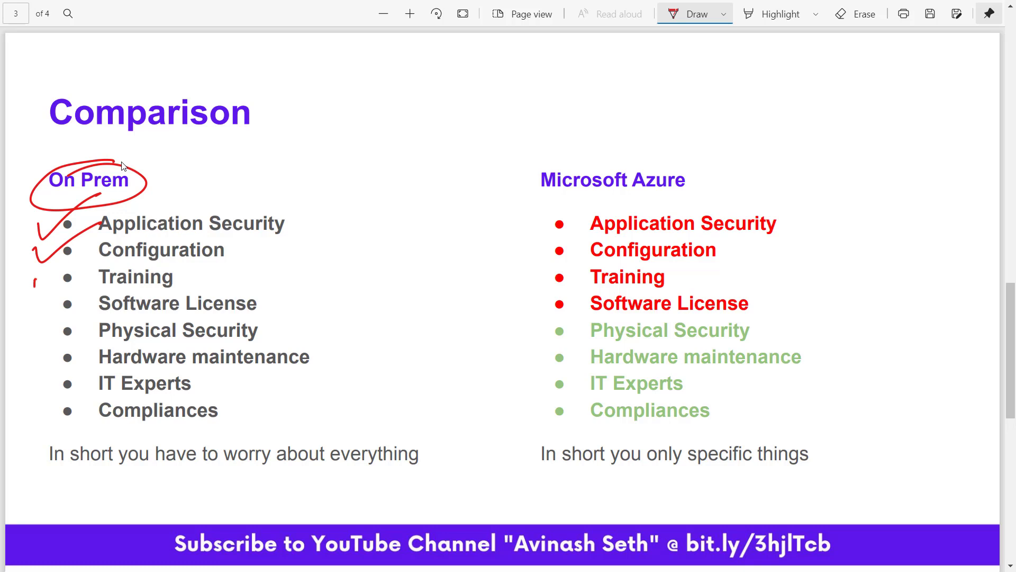
left_click_drag(33, 279, 95, 252)
left_click_drag(41, 306, 102, 280)
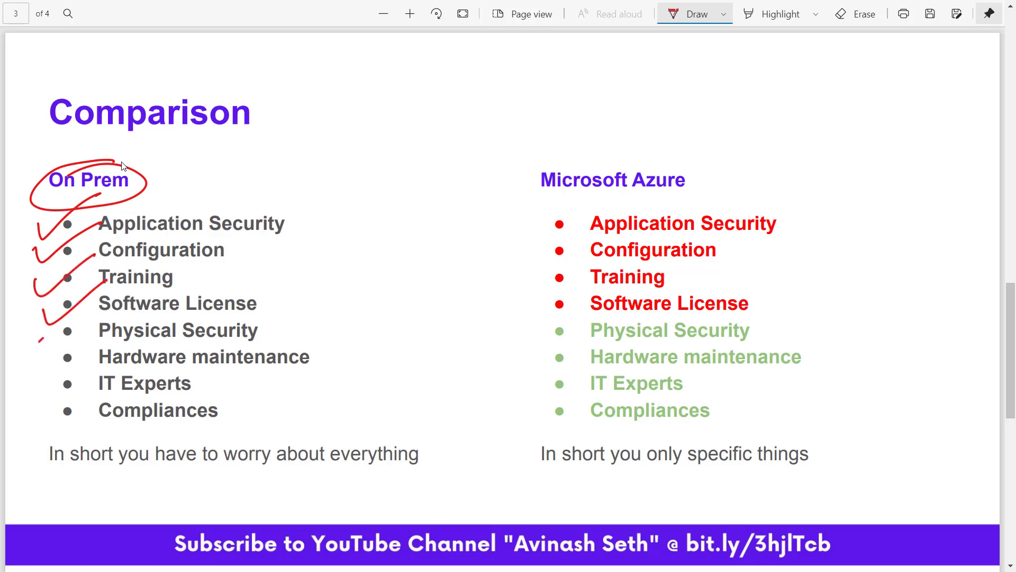
left_click_drag(38, 340, 100, 309)
left_click_drag(33, 363, 110, 337)
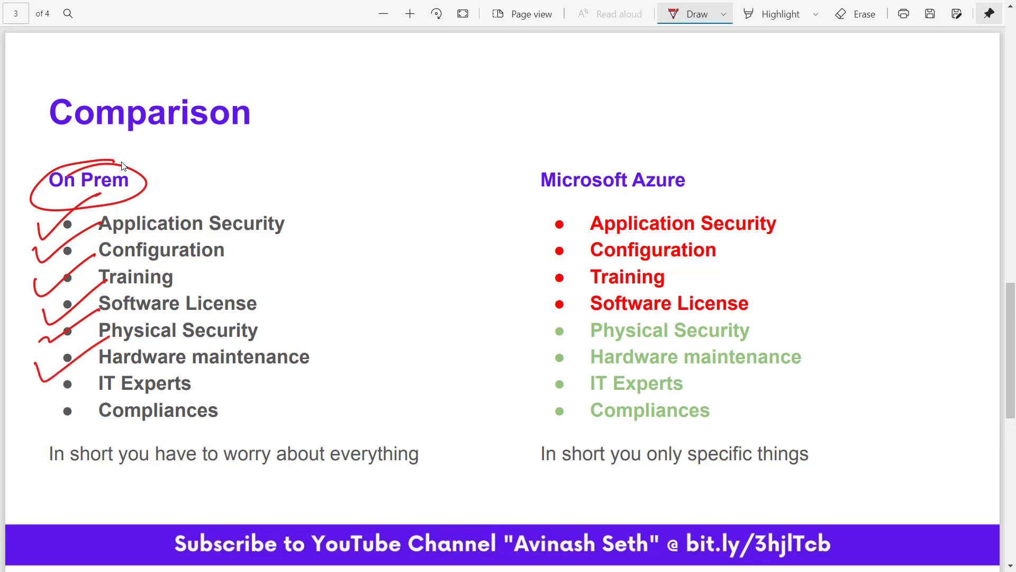
left_click_drag(37, 389, 99, 360)
left_click_drag(36, 415, 111, 380)
Draw a circled question mark beside the list and an arrow from On Prem to 'You'
left_click_drag(293, 260, 306, 300)
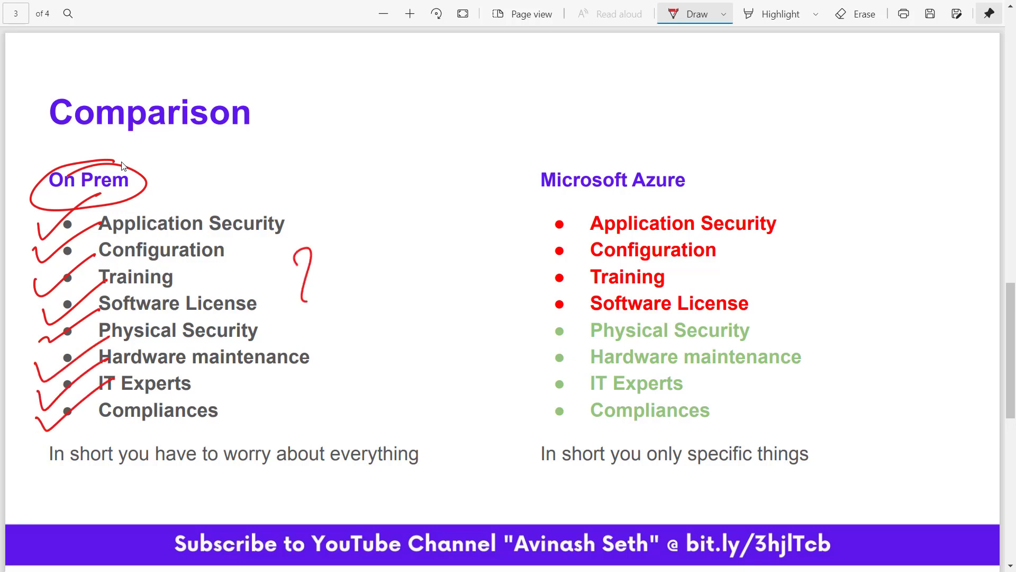
left_click_drag(300, 235, 350, 254)
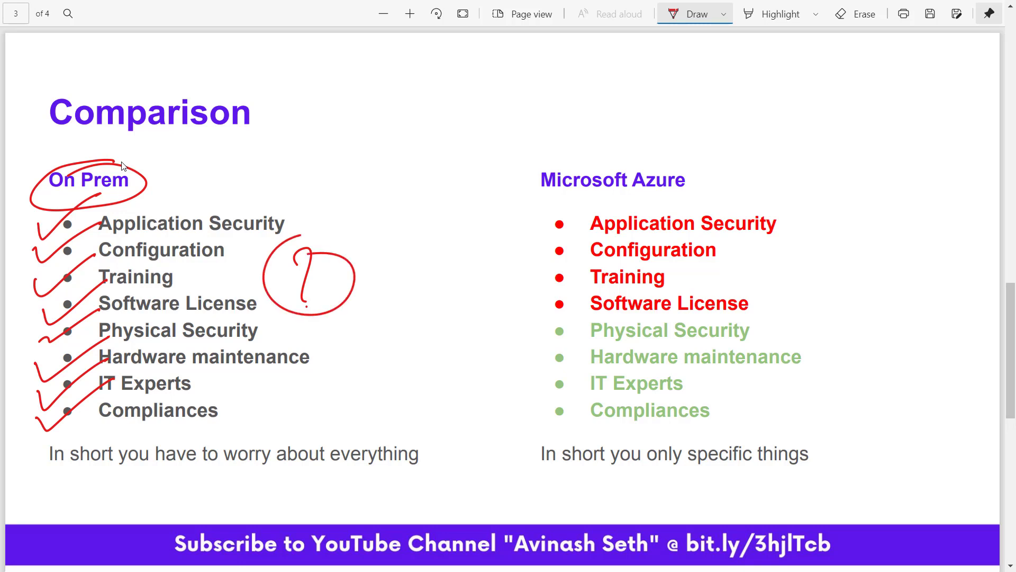
mouse_move(172, 195)
left_mouse_down()
mouse_move(265, 187)
mouse_move(358, 205)
left_mouse_up()
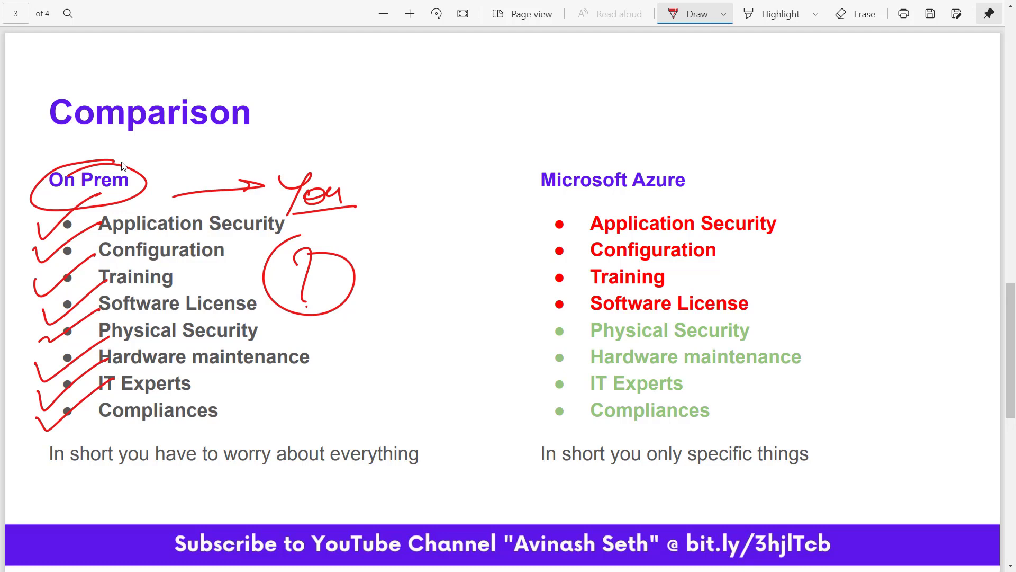
Circle 'Microsoft Azure', tick its first four items, and loop the four red items
left_click_drag(615, 147, 629, 163)
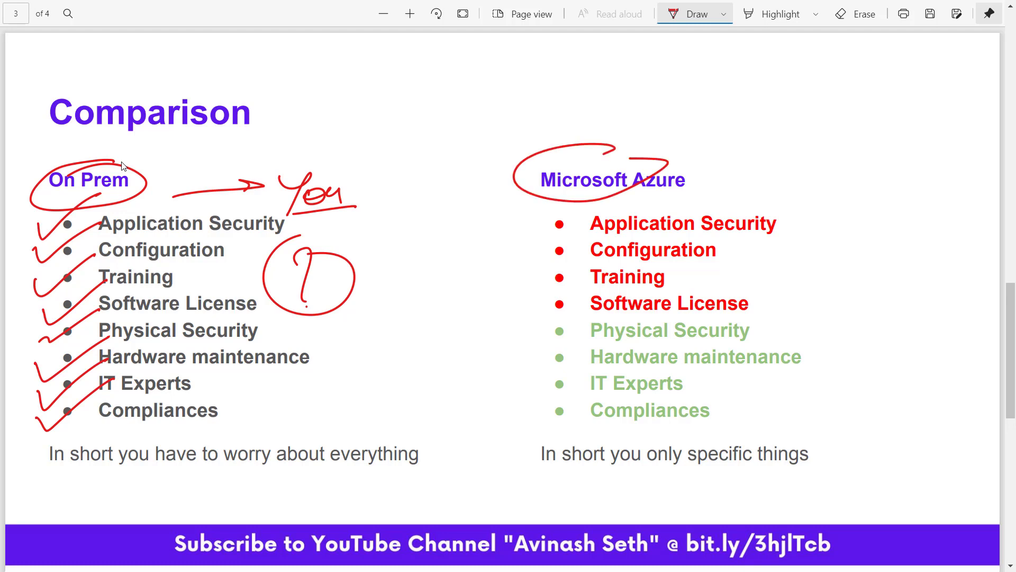
left_click_drag(533, 216, 604, 202)
left_click_drag(527, 249, 591, 235)
mouse_move(538, 279)
left_mouse_down()
mouse_move(598, 262)
mouse_move(595, 282)
left_mouse_up()
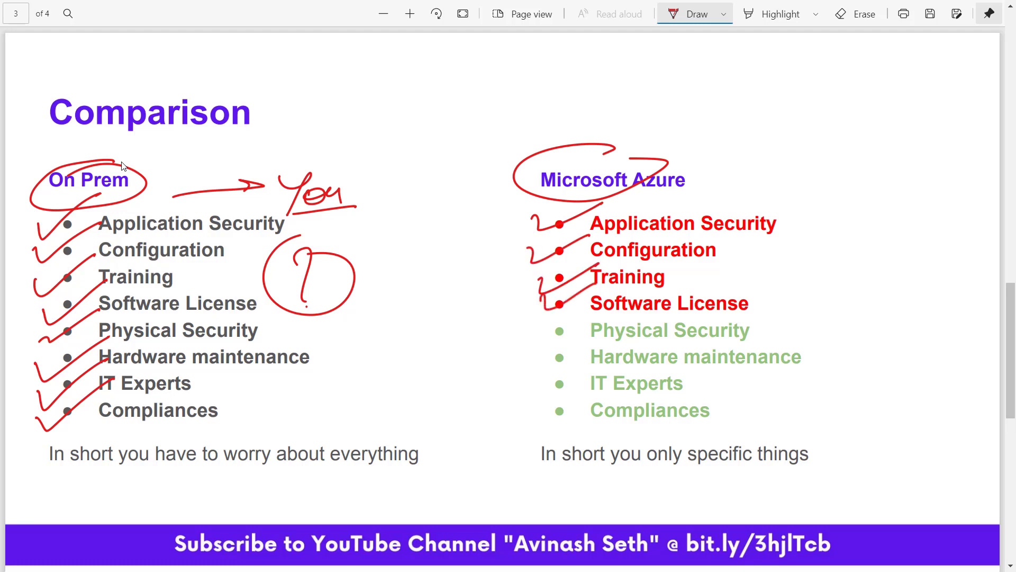
left_click_drag(723, 197, 710, 190)
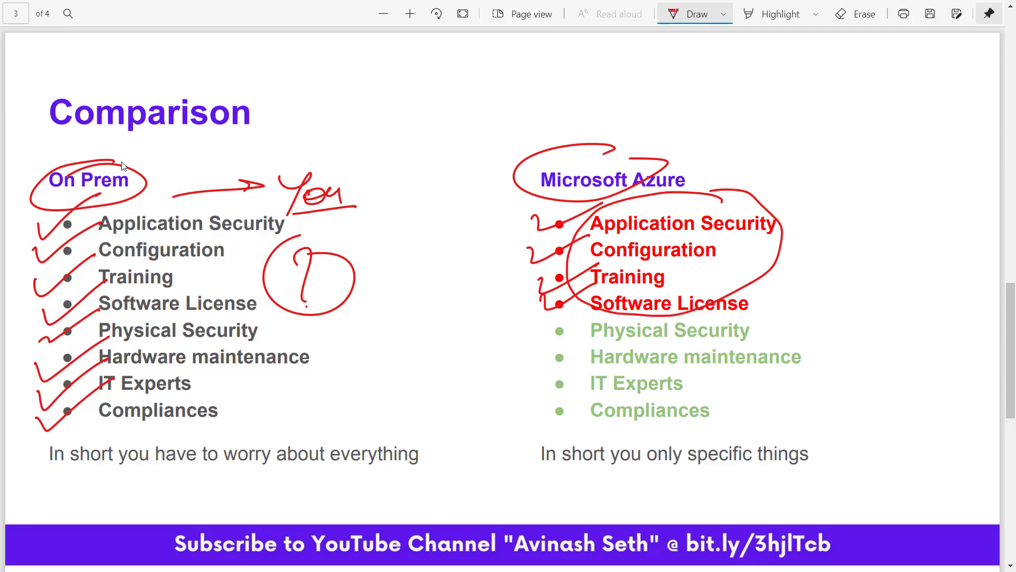
Tick the remaining Azure items, add a circled tick, and brace the On Prem list
left_click_drag(528, 337, 591, 321)
left_click_drag(531, 364, 597, 353)
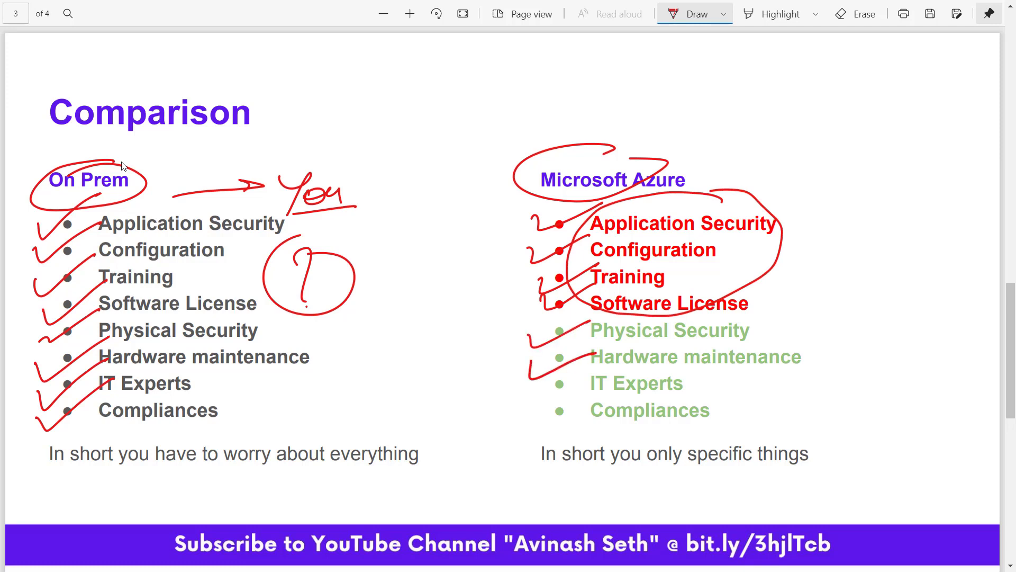
left_click_drag(533, 391, 600, 371)
left_click_drag(525, 414, 600, 403)
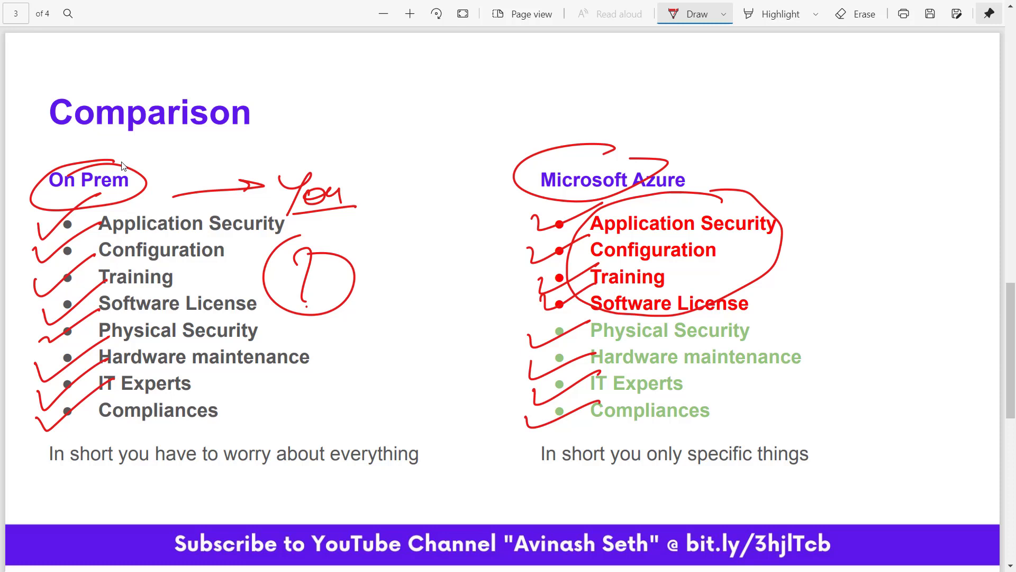
left_click_drag(837, 334, 868, 342)
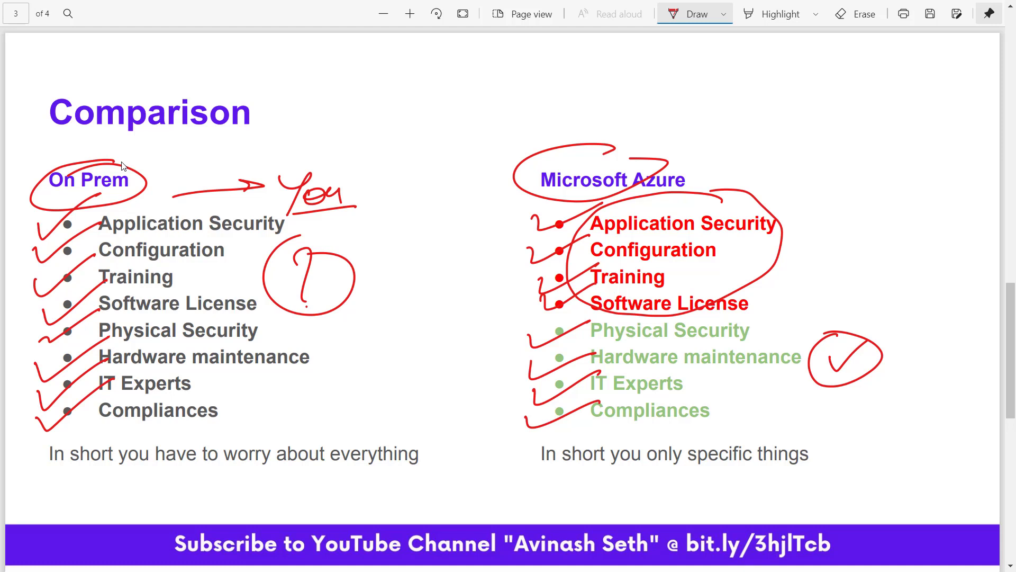
left_click_drag(389, 238, 381, 374)
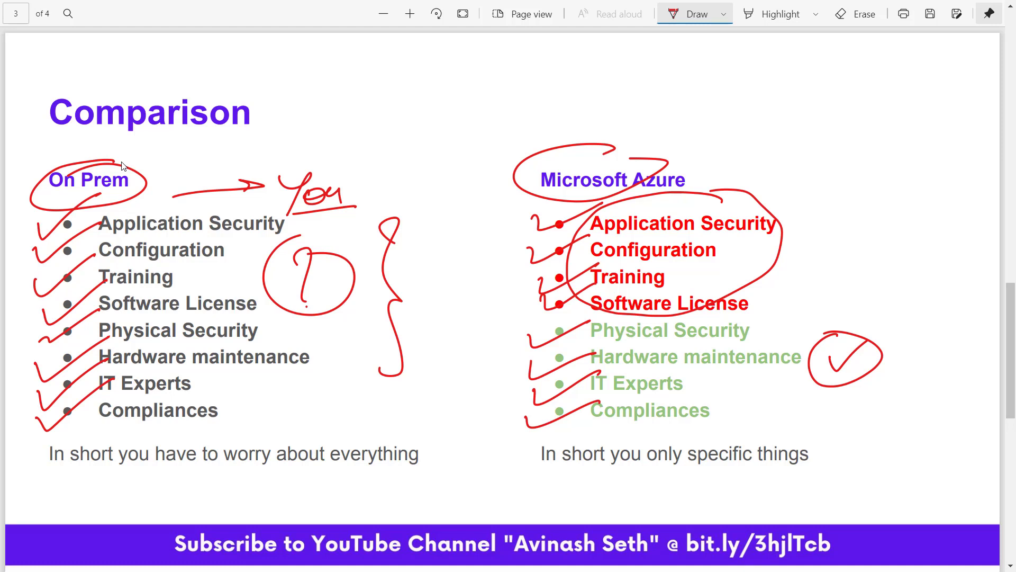
Brace the Azure list's left side and underline the On Prem and Azure 'In short' sentences
left_click_drag(516, 211, 514, 420)
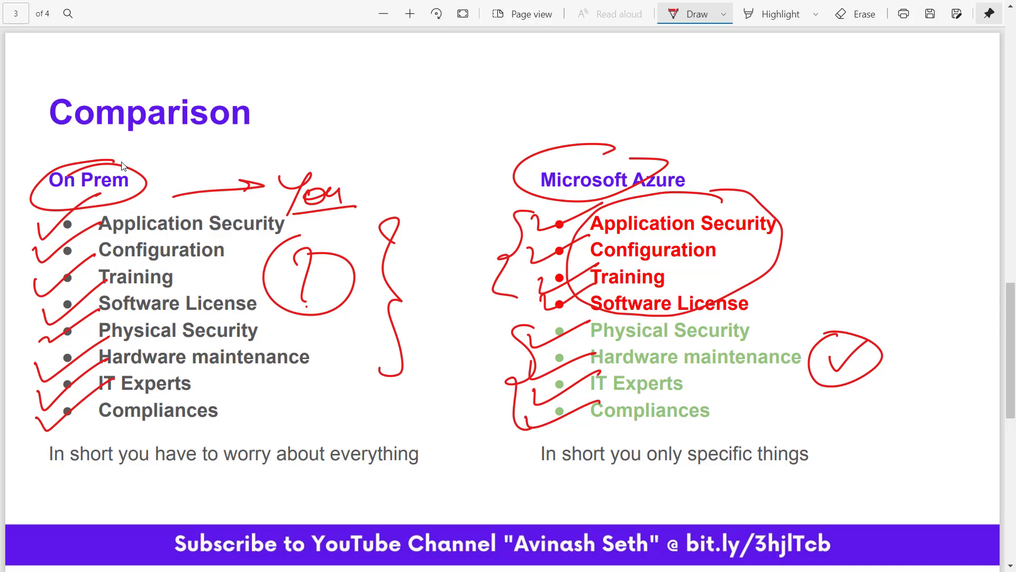
left_click_drag(118, 462, 373, 465)
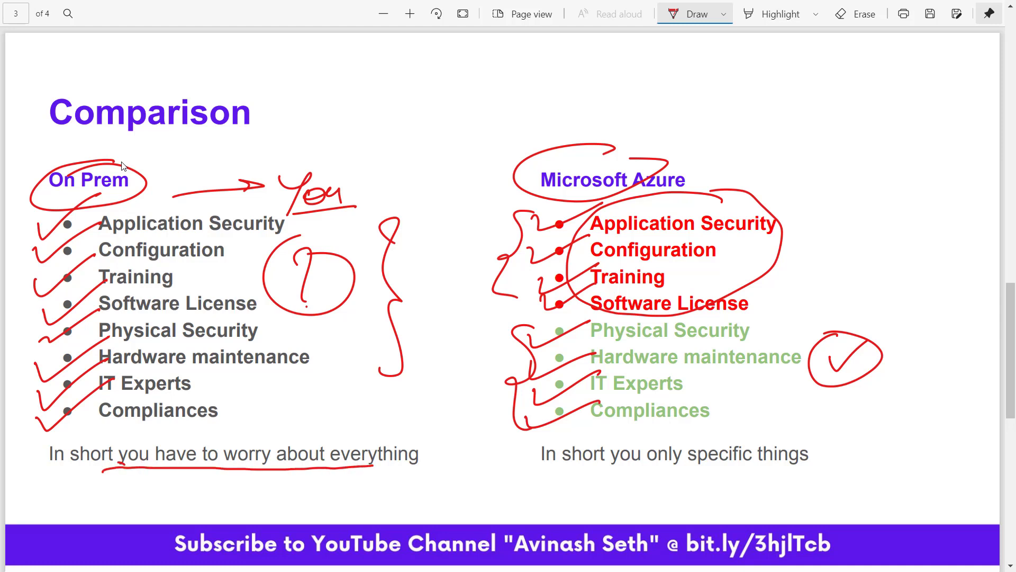
left_click_drag(573, 471, 778, 470)
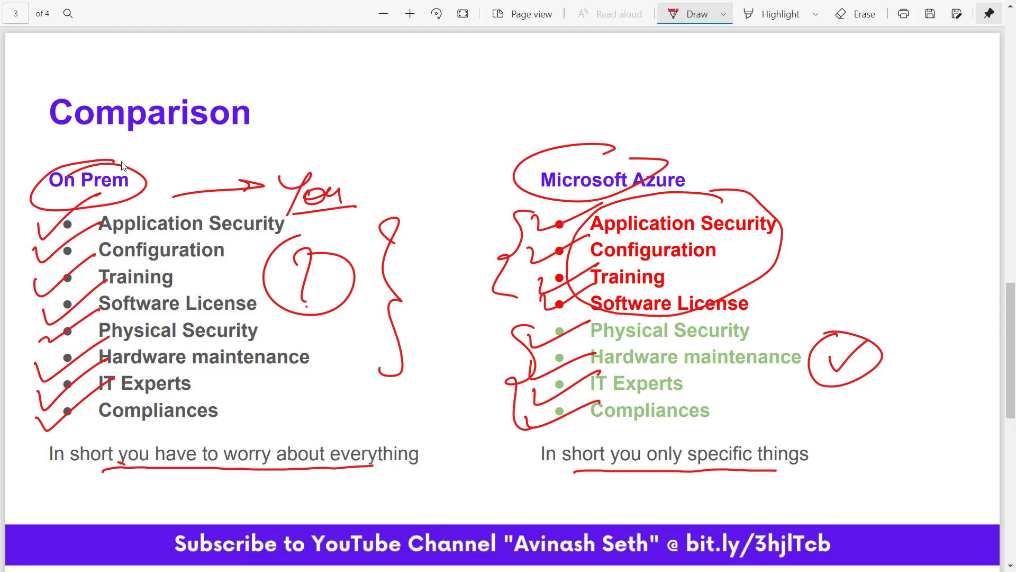
scroll(123, 165, "down", 3)
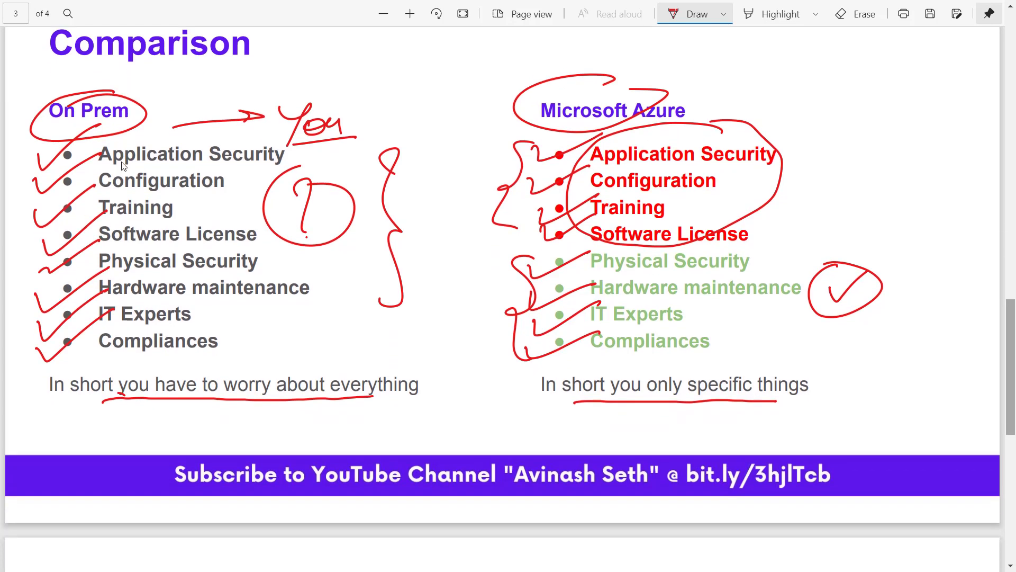
scroll(124, 165, "down", 5)
scroll(124, 165, "down", 4)
scroll(123, 165, "down", 3)
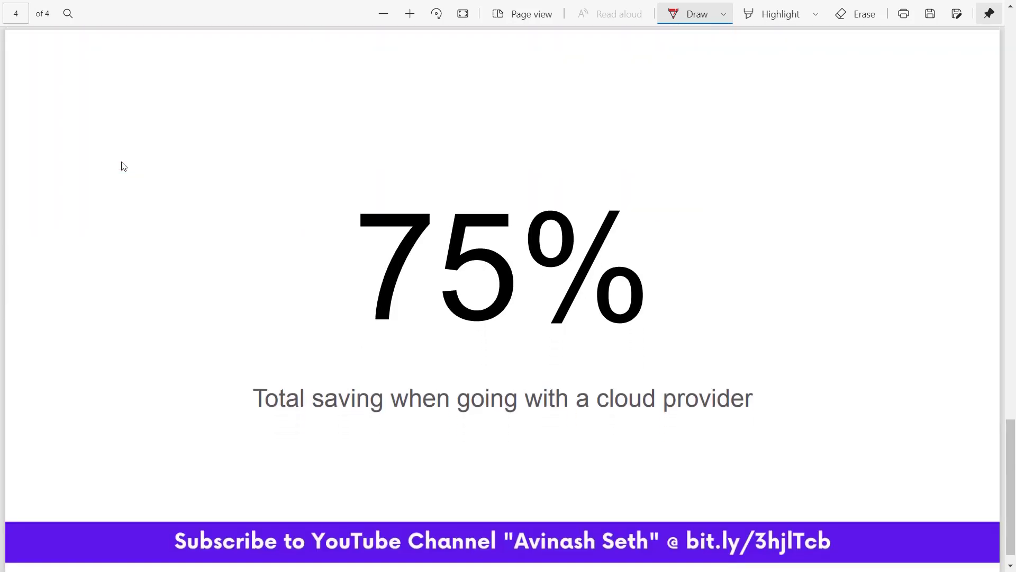
Circle '75%' and underline 'saving' and 'with a cloud provider' on page 4
left_click_drag(586, 211, 494, 202)
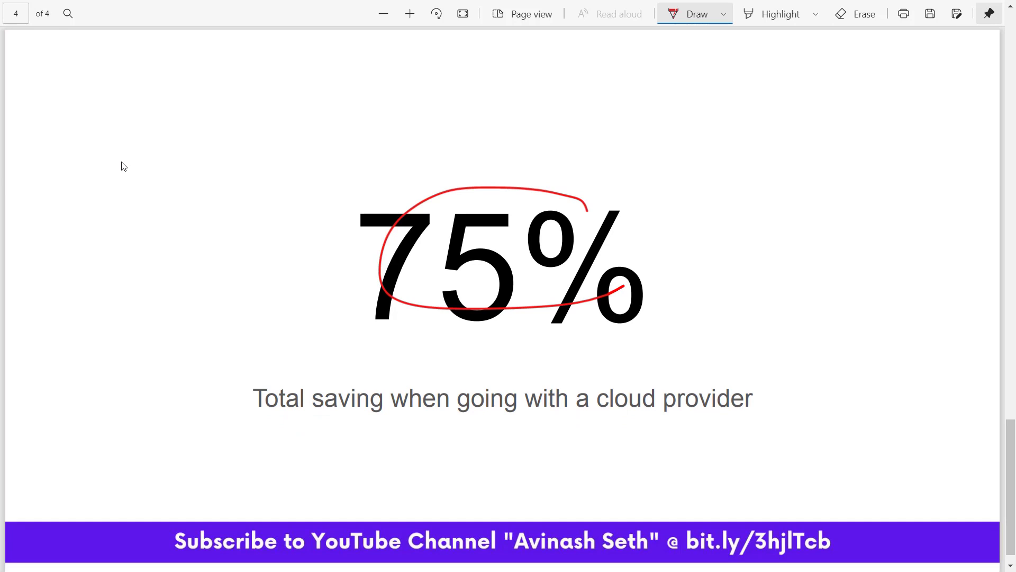
left_click_drag(288, 418, 388, 421)
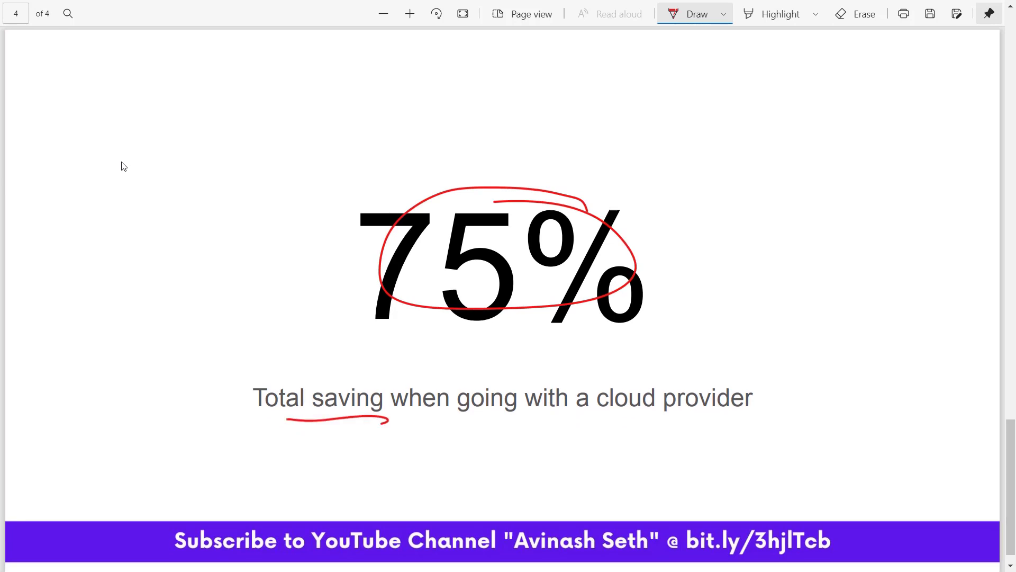
left_click_drag(522, 421, 698, 410)
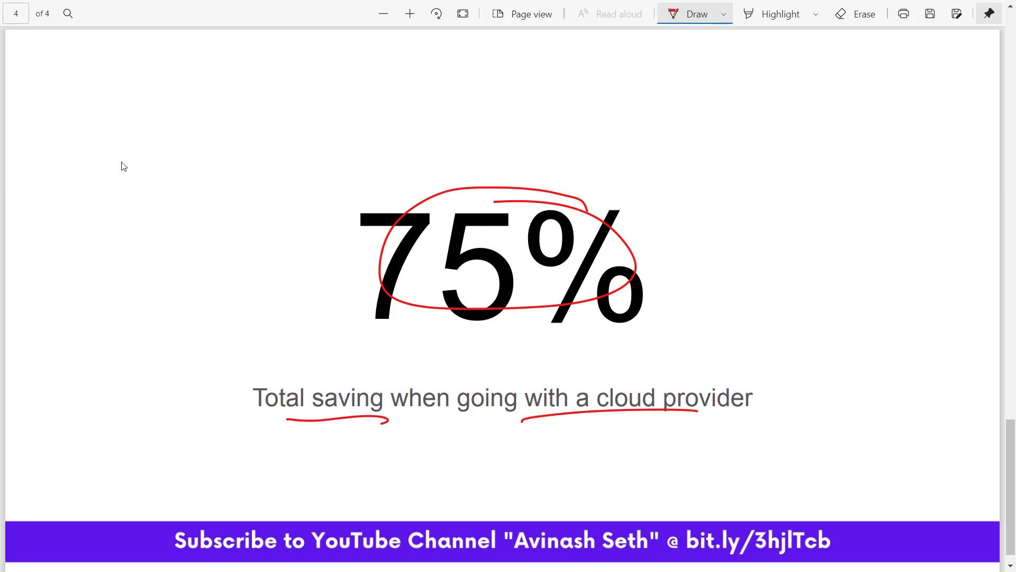
scroll(124, 166, "up", 2)
scroll(122, 165, "up", 5)
scroll(123, 165, "up", 4)
scroll(122, 166, "down", 3)
scroll(122, 165, "down", 1)
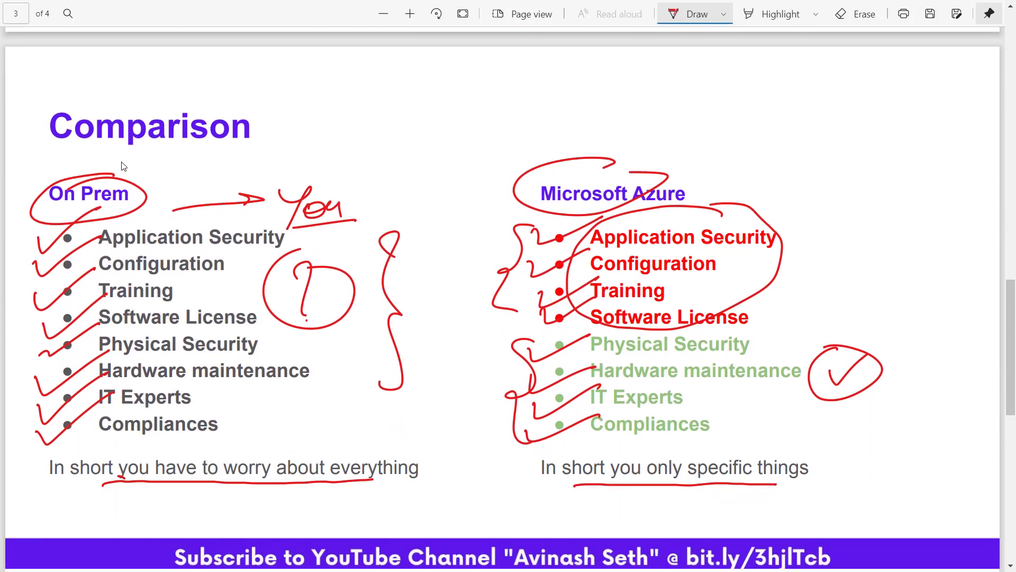
scroll(121, 165, "down", 1)
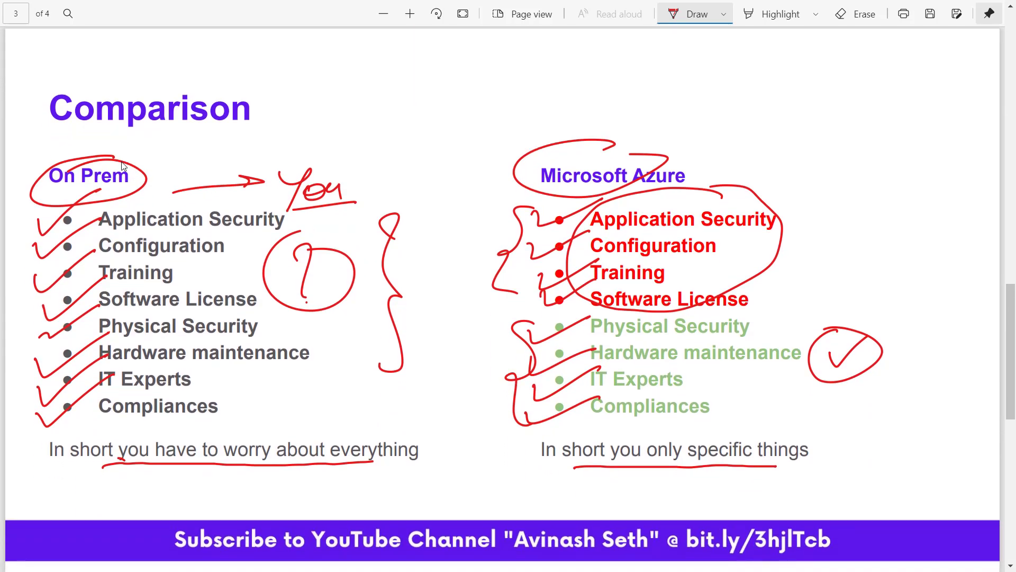